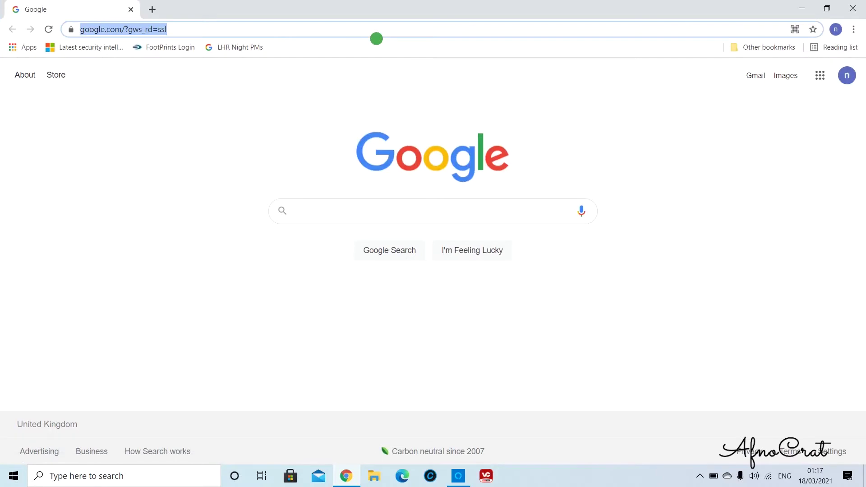
{"action": "type", "text": "w."}
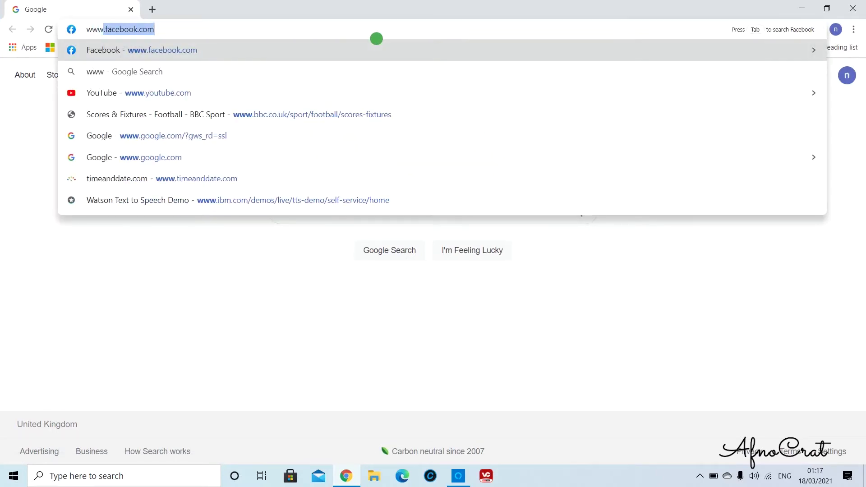
{"action": "type", "text": "fa"}
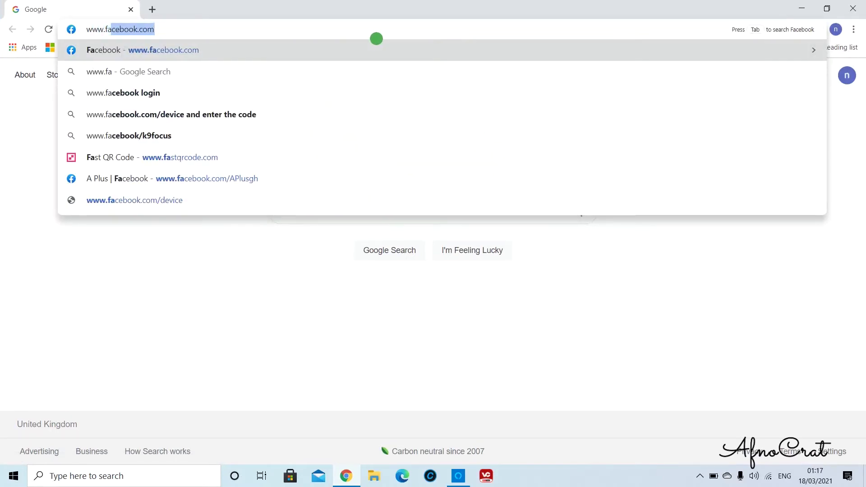
{"action": "type", "text": "s"}
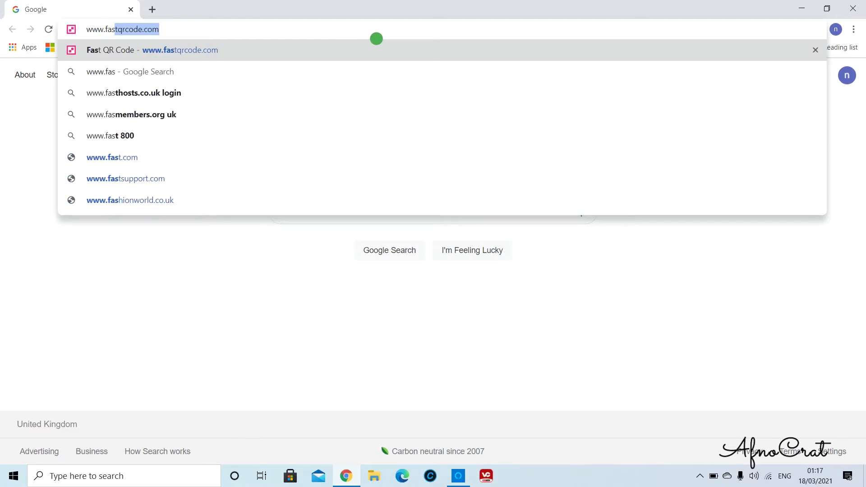
{"action": "key", "text": "Return"}
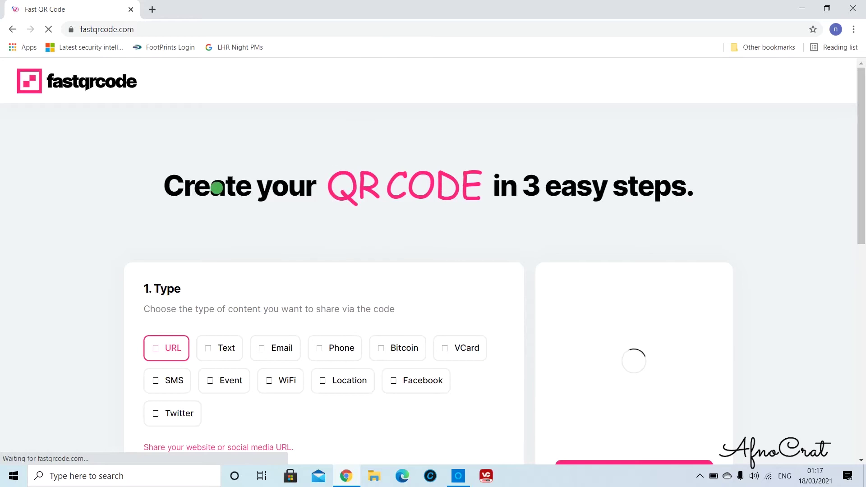
{"action": "left_click_drag", "start_coordinate": [167, 185], "coordinate": [685, 183]}
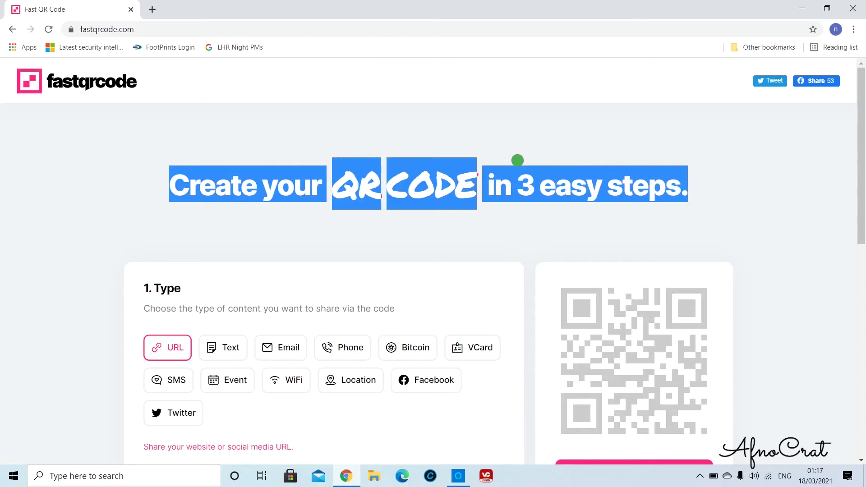
{"action": "left_click", "coordinate": [499, 132]}
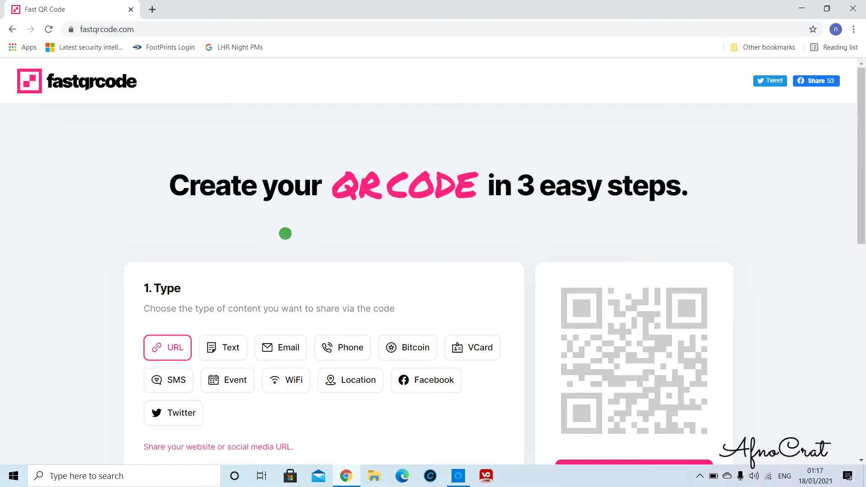
{"action": "scroll", "coordinate": [298, 238], "scroll_direction": "down", "scroll_amount": 2}
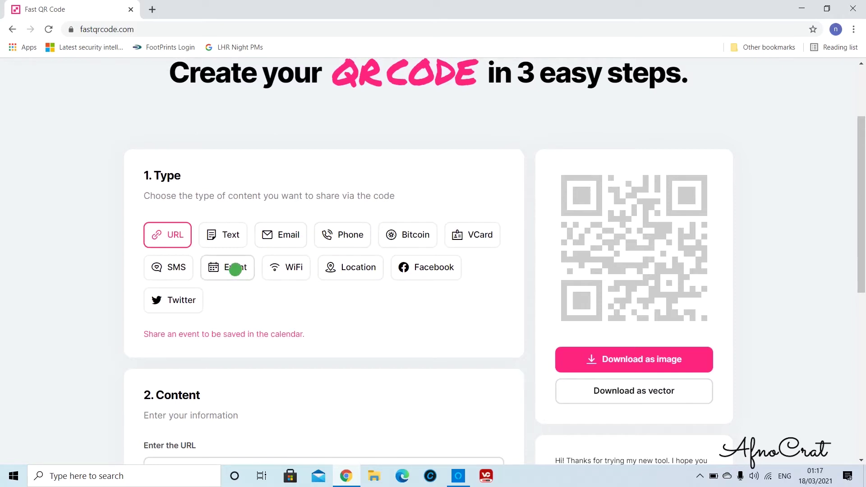
Choose the Event QR type and enter 'House Party' as the event summary
{"action": "left_click", "coordinate": [234, 268]}
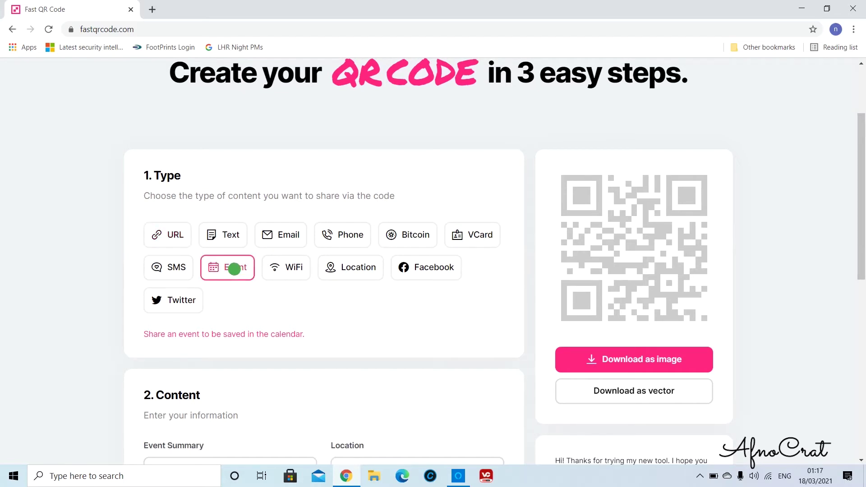
{"action": "scroll", "coordinate": [263, 226], "scroll_direction": "down", "scroll_amount": 2}
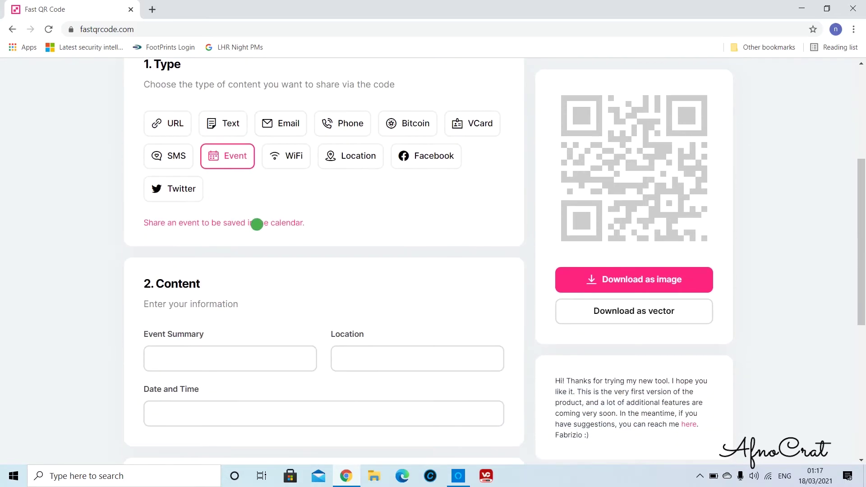
{"action": "scroll", "coordinate": [257, 222], "scroll_direction": "down", "scroll_amount": 1}
{"action": "left_click", "coordinate": [250, 301]}
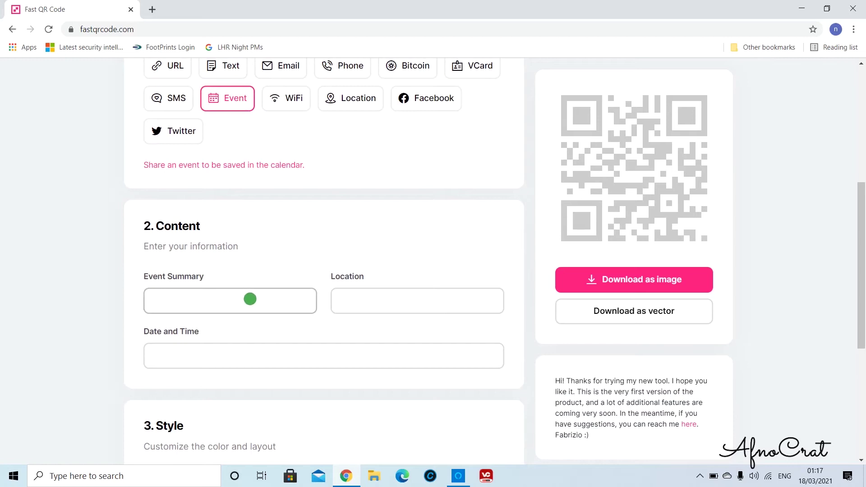
{"action": "left_click", "coordinate": [250, 302]}
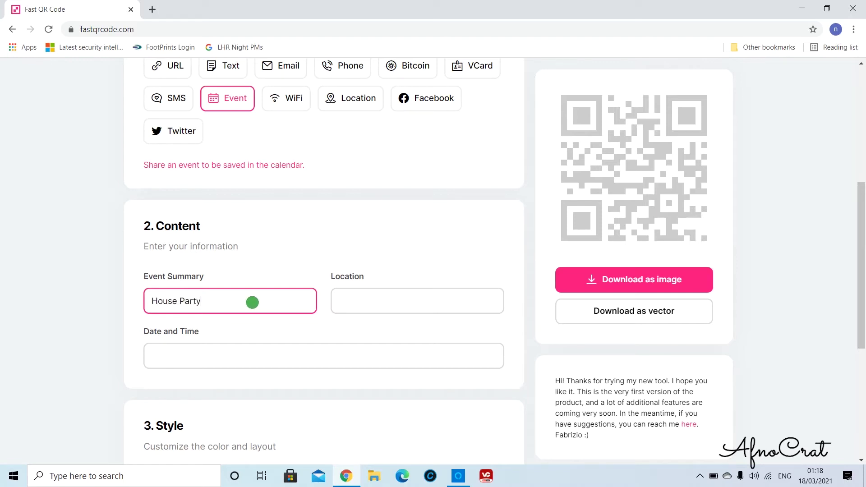
Enter the party's street address as the event location
{"action": "left_click", "coordinate": [433, 301]}
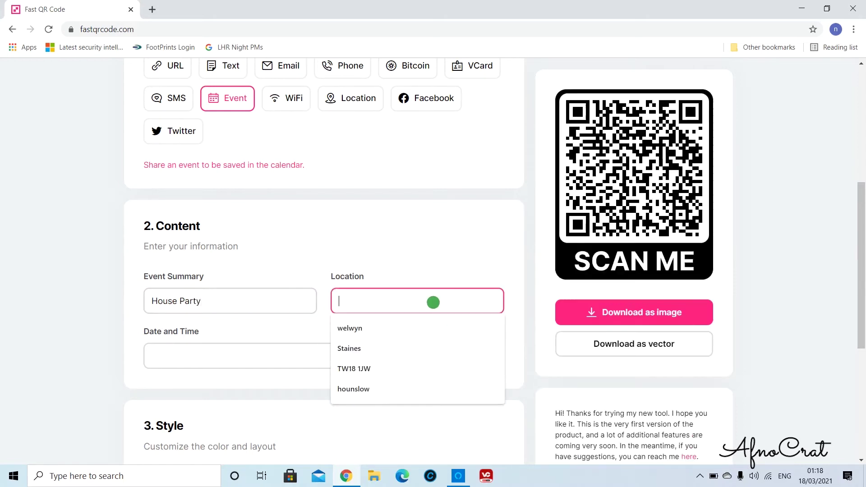
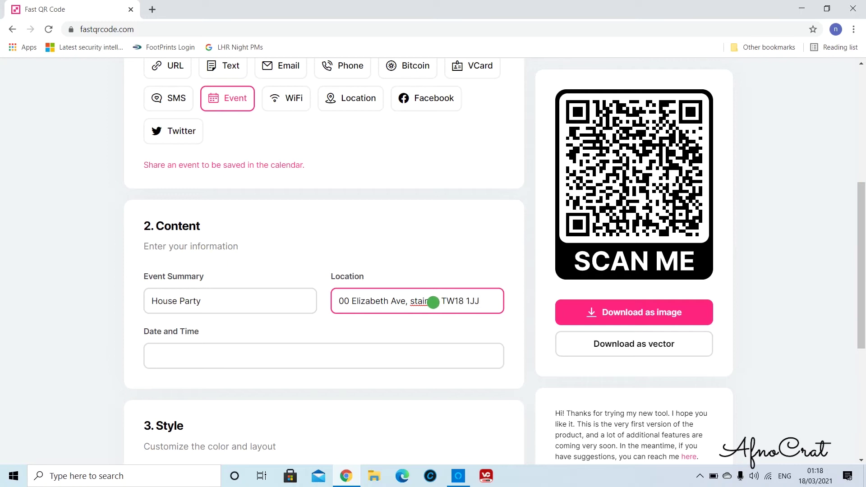
{"action": "left_click", "coordinate": [405, 352]}
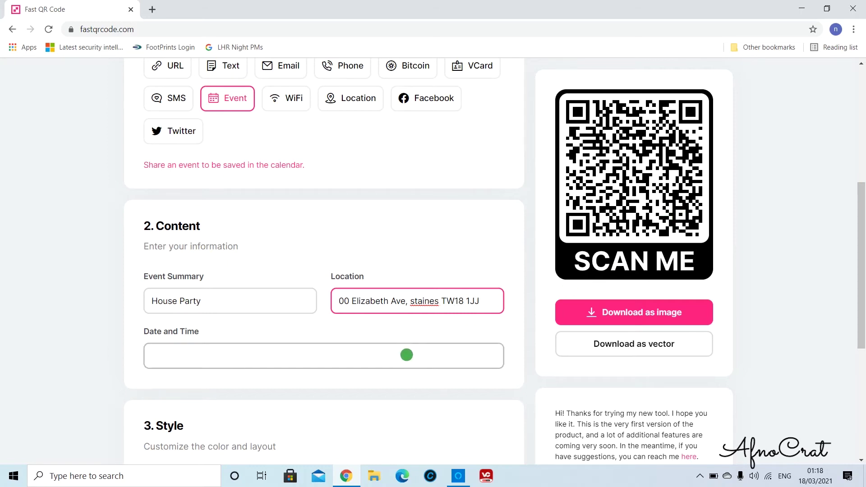
Set the event start to 20 March 2021 at 22:00
{"action": "scroll", "coordinate": [397, 364], "scroll_direction": "down", "scroll_amount": 3}
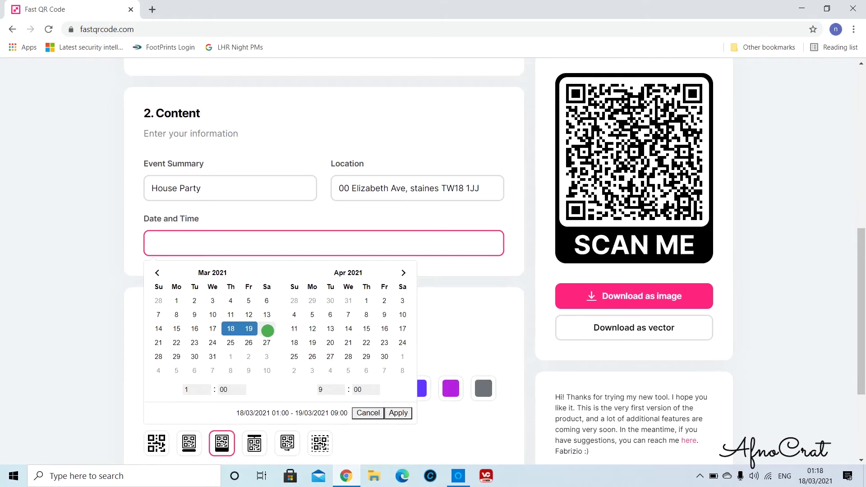
{"action": "left_click", "coordinate": [268, 331]}
{"action": "left_click", "coordinate": [203, 388]}
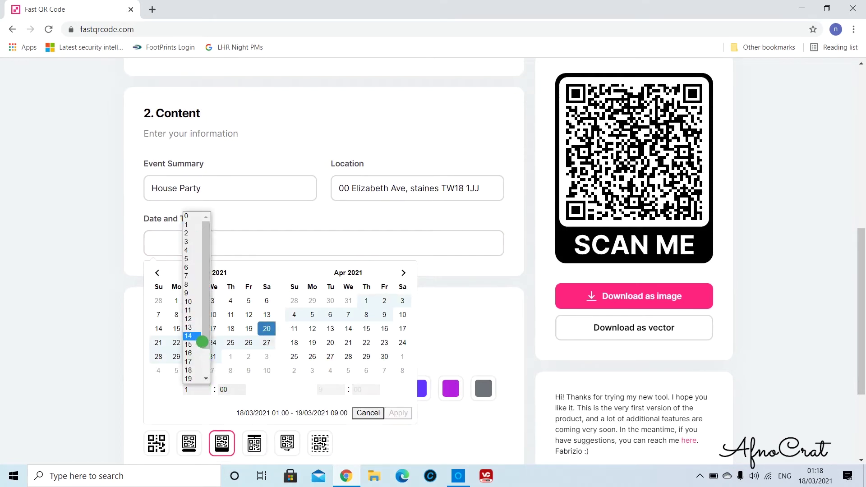
{"action": "scroll", "coordinate": [204, 354], "scroll_direction": "down", "scroll_amount": 1}
{"action": "left_click_drag", "start_coordinate": [205, 354], "coordinate": [209, 366]}
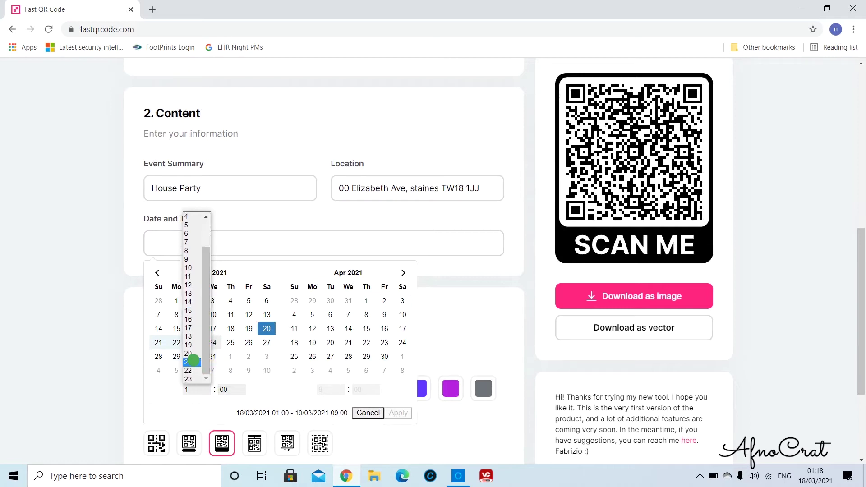
{"action": "left_click", "coordinate": [197, 373]}
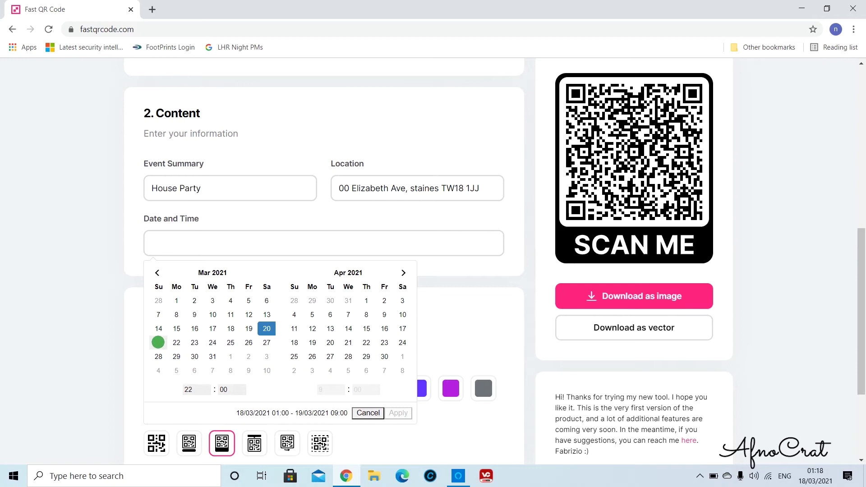
Set the event end to 21 March 2021 at 10:00 and apply the range
{"action": "left_click", "coordinate": [159, 343]}
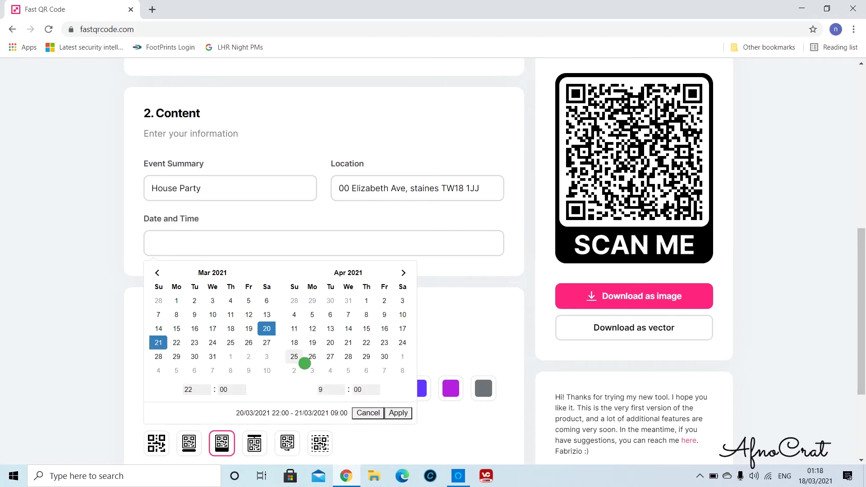
{"action": "left_click", "coordinate": [324, 390]}
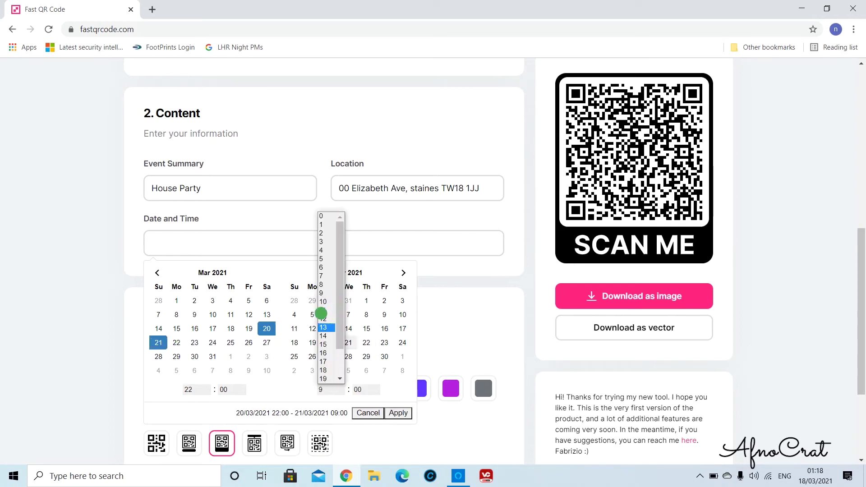
{"action": "left_click", "coordinate": [324, 294]}
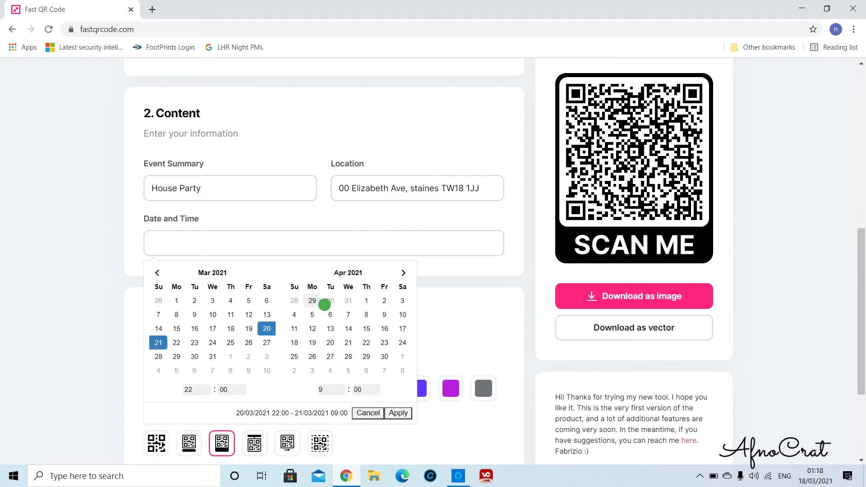
{"action": "left_click", "coordinate": [399, 412]}
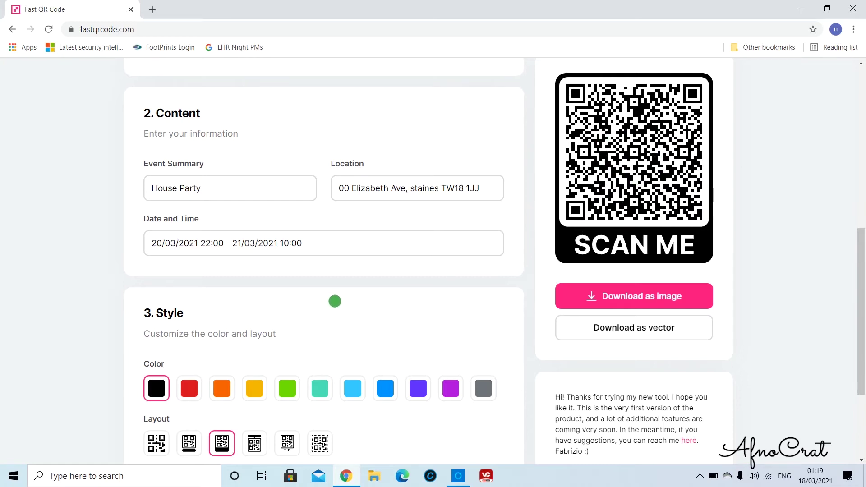
{"action": "scroll", "coordinate": [334, 301], "scroll_direction": "down", "scroll_amount": 3}
{"action": "scroll", "coordinate": [338, 301], "scroll_direction": "up", "scroll_amount": 1}
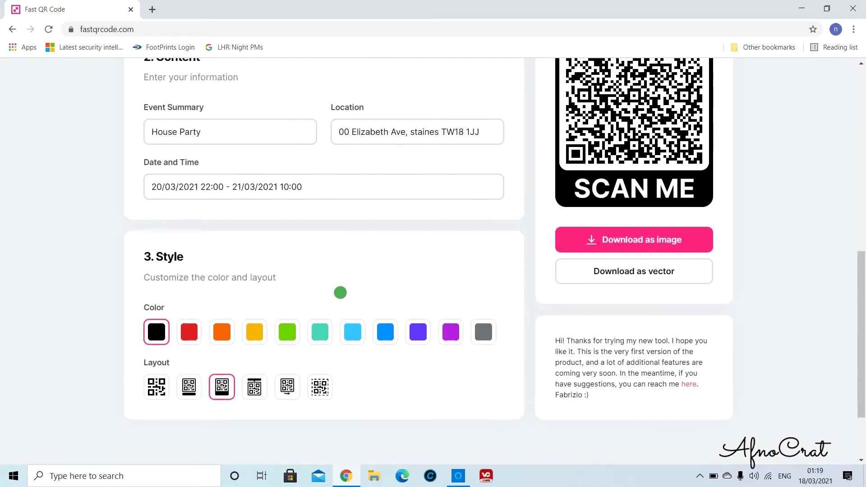
{"action": "scroll", "coordinate": [339, 298], "scroll_direction": "up", "scroll_amount": 3}
{"action": "scroll", "coordinate": [339, 298], "scroll_direction": "down", "scroll_amount": 3}
{"action": "left_click", "coordinate": [193, 327]}
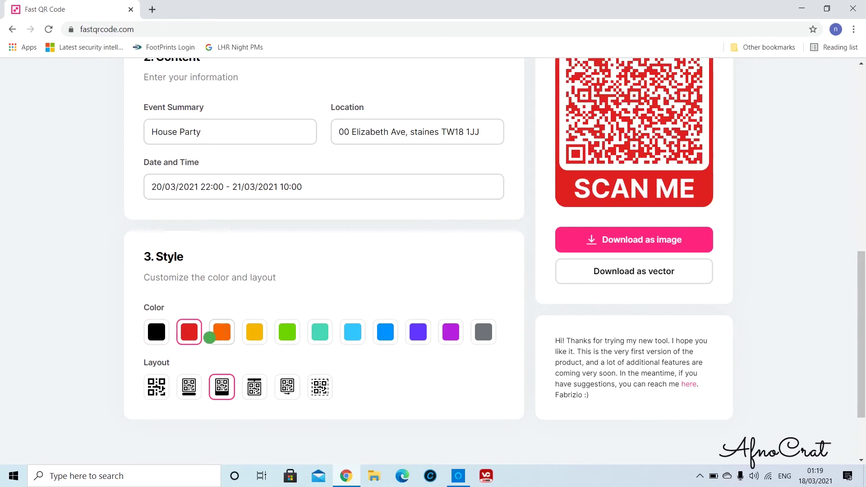
{"action": "left_click", "coordinate": [156, 332]}
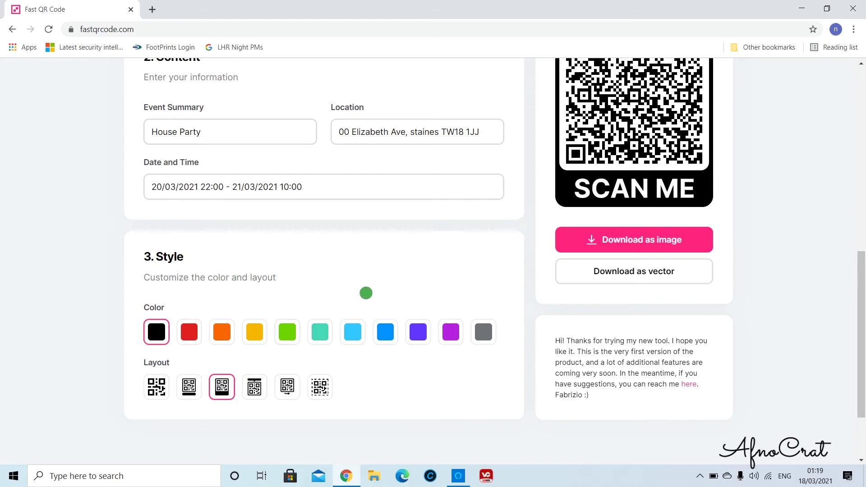
{"action": "scroll", "coordinate": [465, 260], "scroll_direction": "up", "scroll_amount": 2}
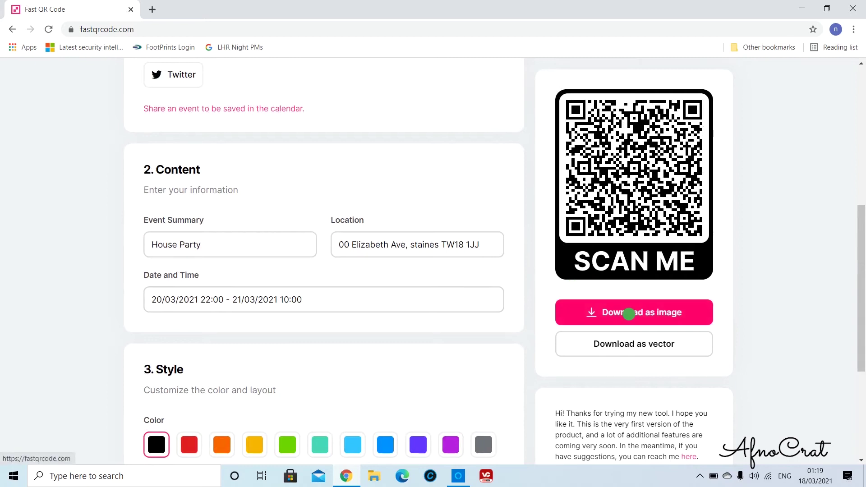
Download the QR code image as qr_code (2).png and open it
{"action": "left_click", "coordinate": [629, 314]}
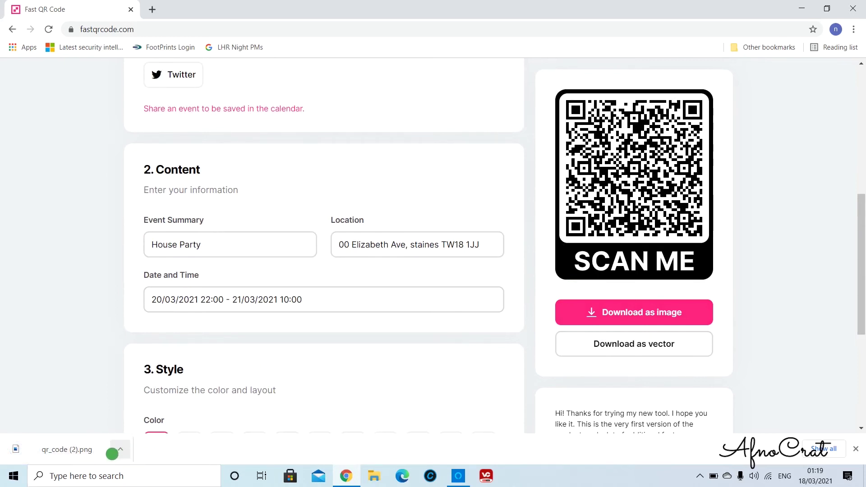
{"action": "left_click", "coordinate": [72, 451]}
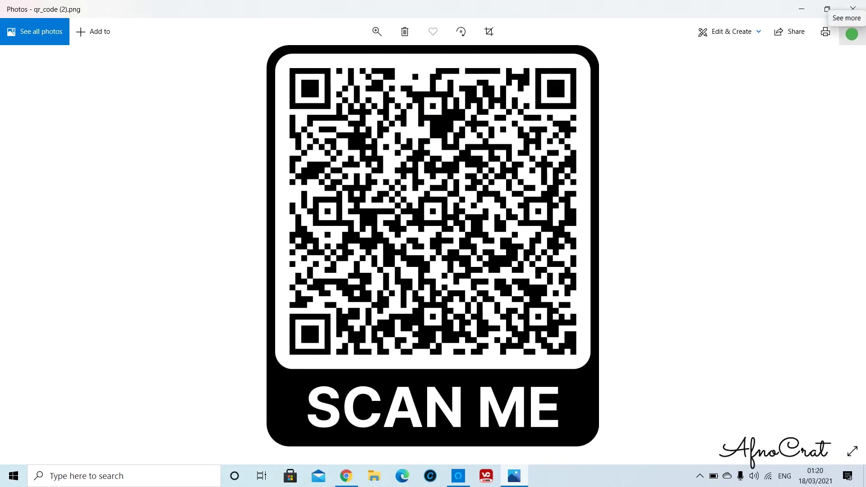
Save a resized copy of the QR image at 115 × 139 pixels, then minimise Photos
{"action": "left_click", "coordinate": [850, 35]}
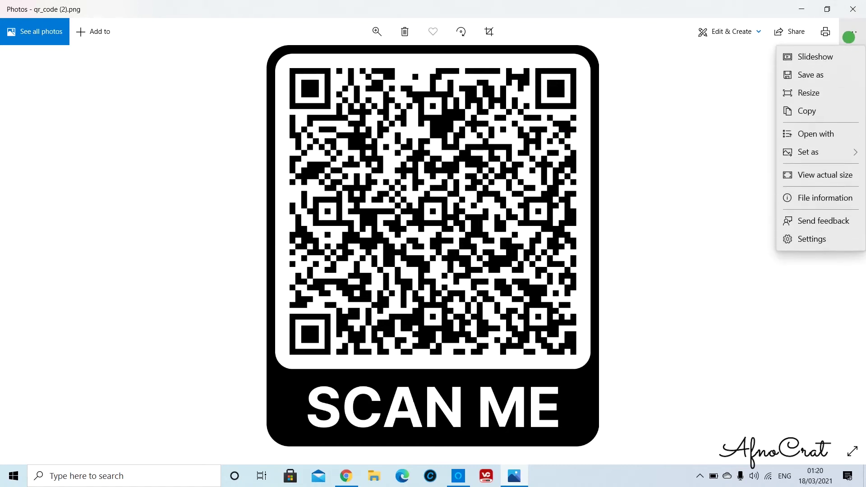
{"action": "left_click", "coordinate": [820, 94]}
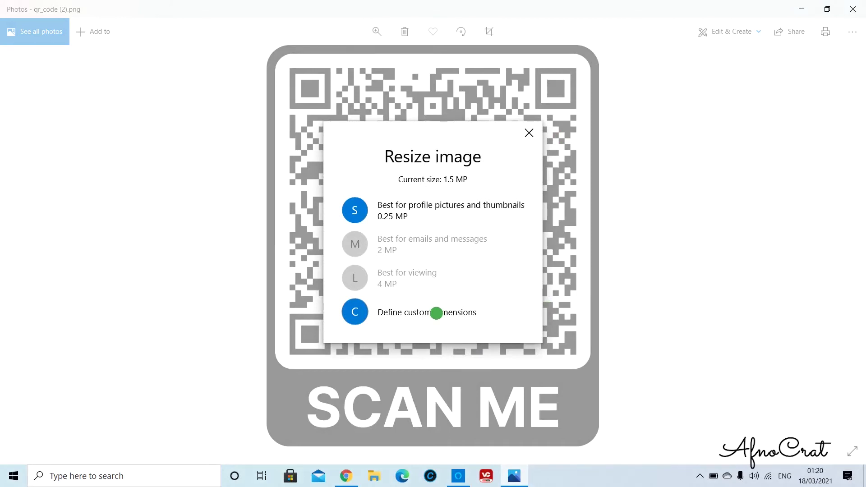
{"action": "left_click", "coordinate": [436, 313]}
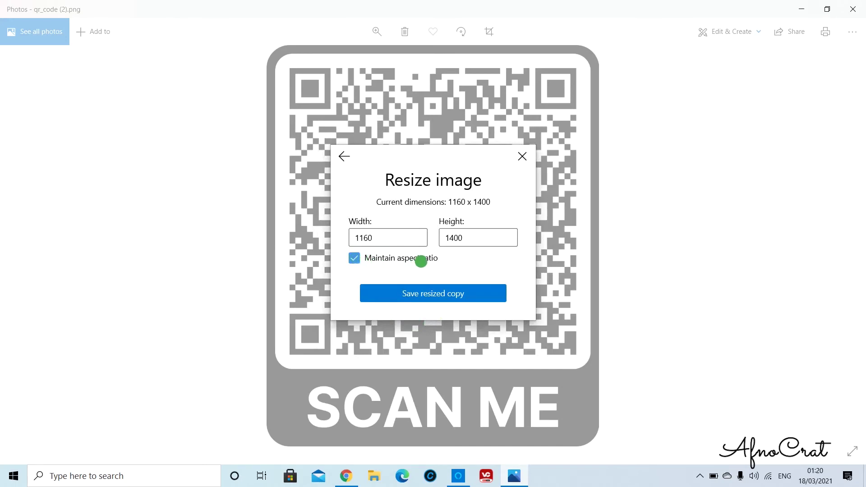
{"action": "left_click", "coordinate": [388, 237]}
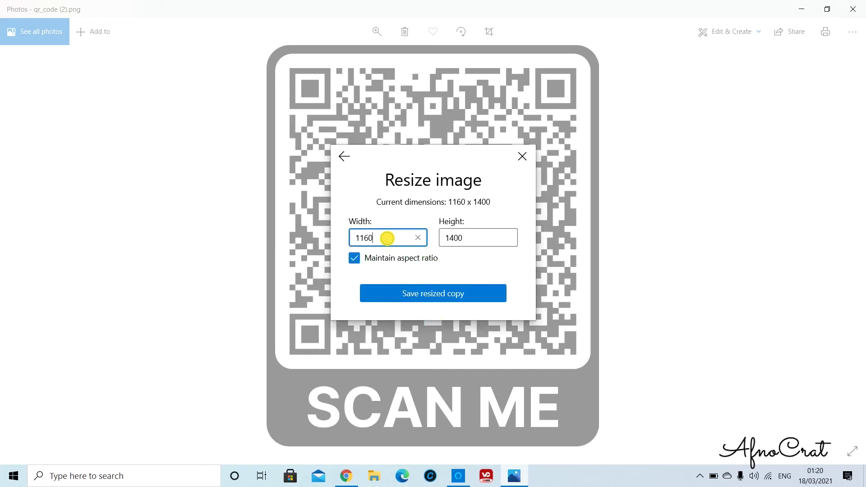
{"action": "key", "text": "BackSpace"}
{"action": "left_click", "coordinate": [452, 292]}
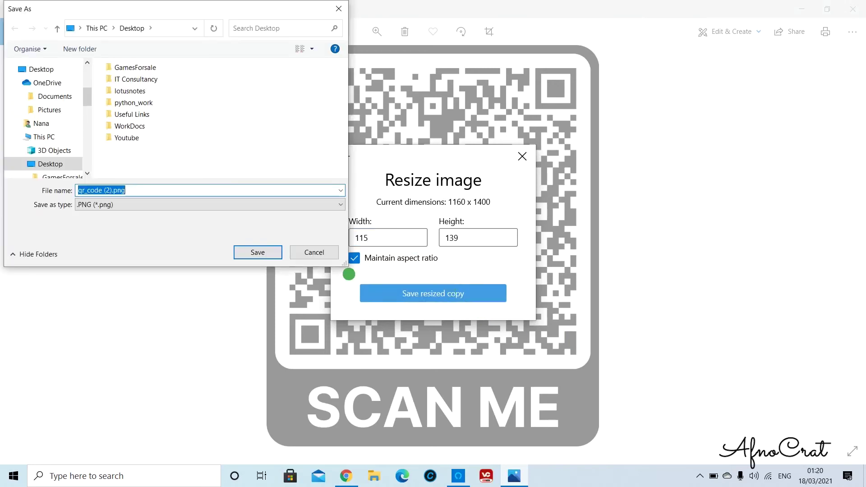
{"action": "left_click", "coordinate": [240, 255]}
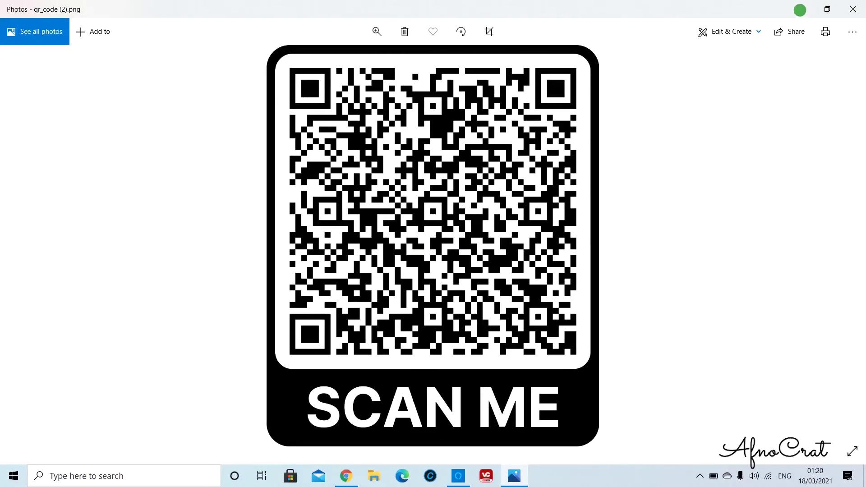
{"action": "left_click", "coordinate": [800, 9]}
Minimise Chrome and open qr_code (2).png from the desktop in Photos
{"action": "left_click", "coordinate": [797, 9]}
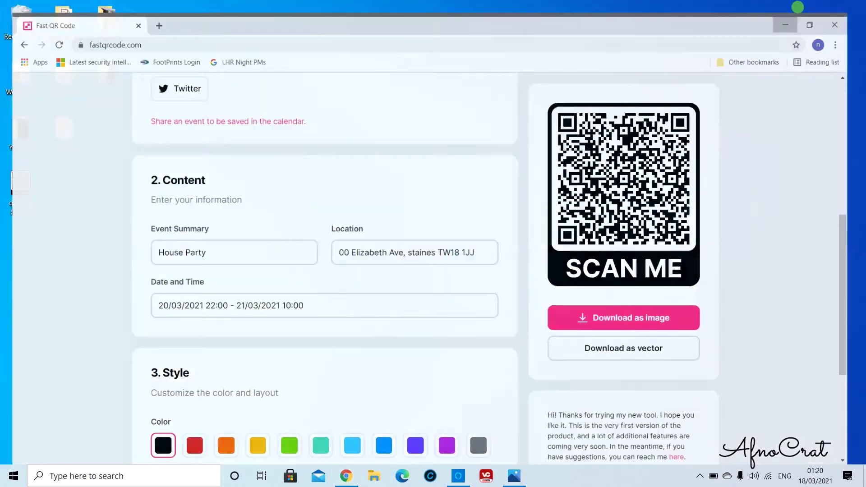
{"action": "left_click", "coordinate": [19, 182]}
{"action": "double_click", "coordinate": [19, 180]}
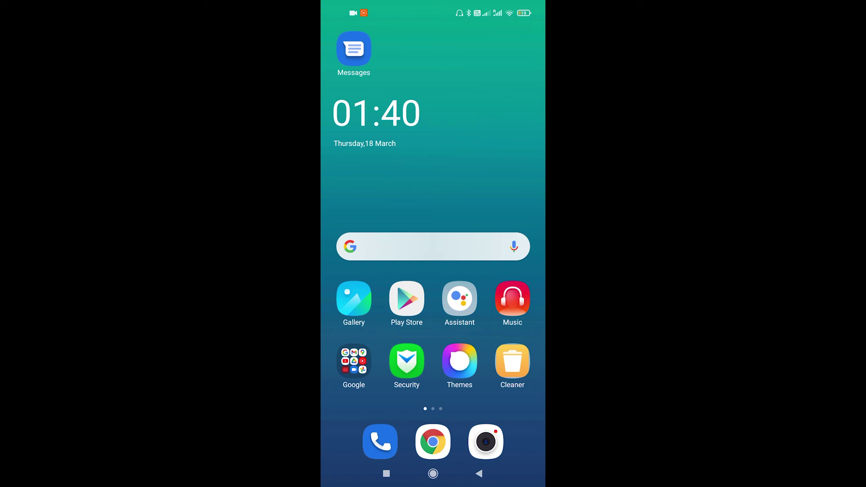
Launch QR & Barcode Scanner from the third home page, scan the code, and add the House Party event
{"action": "left_click_drag", "start_coordinate": [518, 199], "coordinate": [361, 201]}
{"action": "left_click_drag", "start_coordinate": [493, 329], "coordinate": [361, 331]}
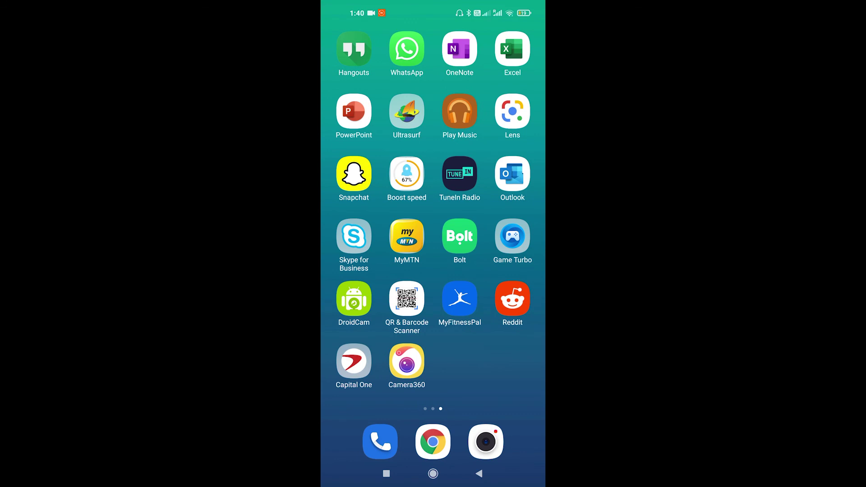
{"action": "left_click", "coordinate": [407, 299]}
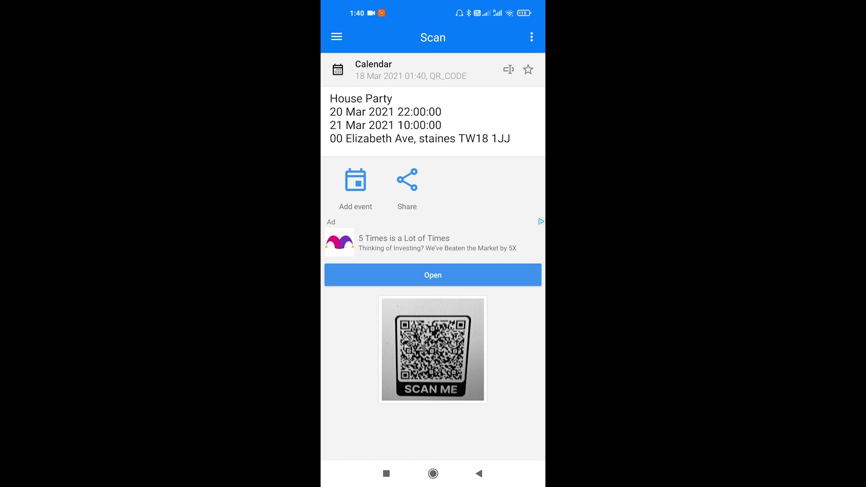
{"action": "left_click", "coordinate": [355, 188]}
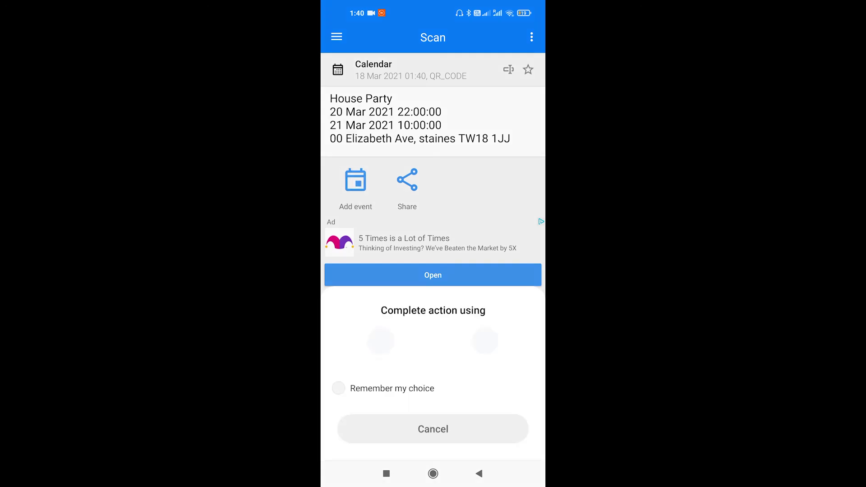